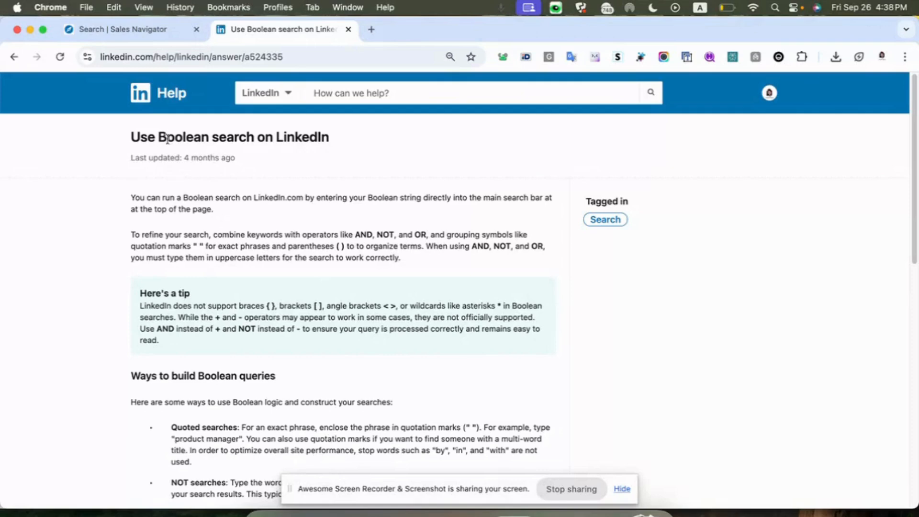
Switch to the Sales Navigator lead search and enter the quoted keywords "Investor" "FinTech"
left_click(120, 30)
left_click(261, 126)
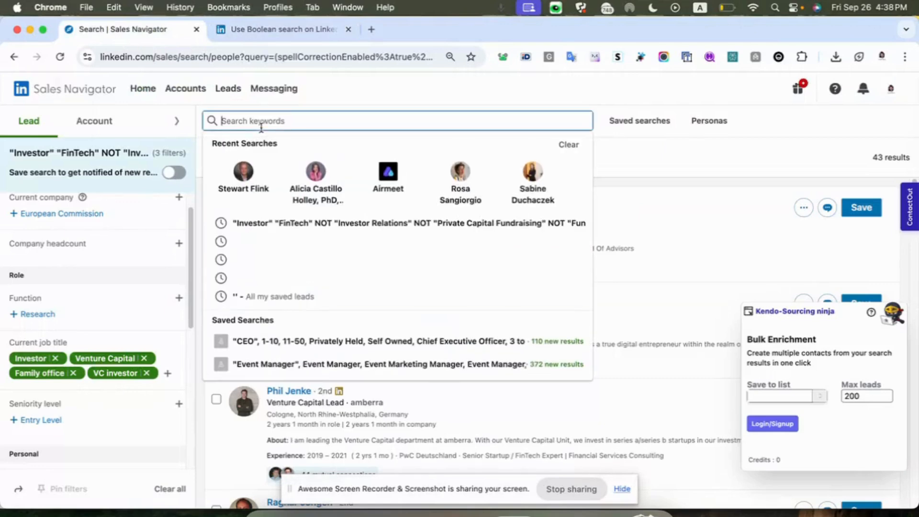
left_click(608, 180)
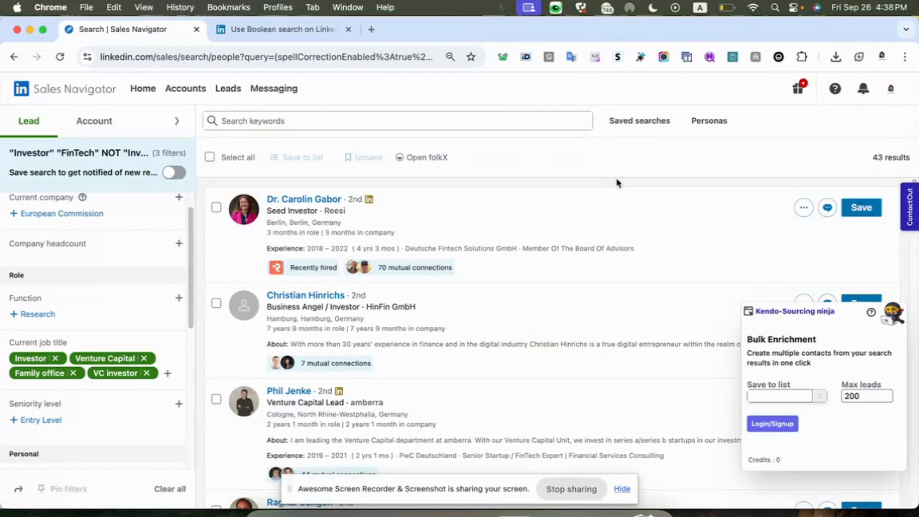
left_click(285, 113)
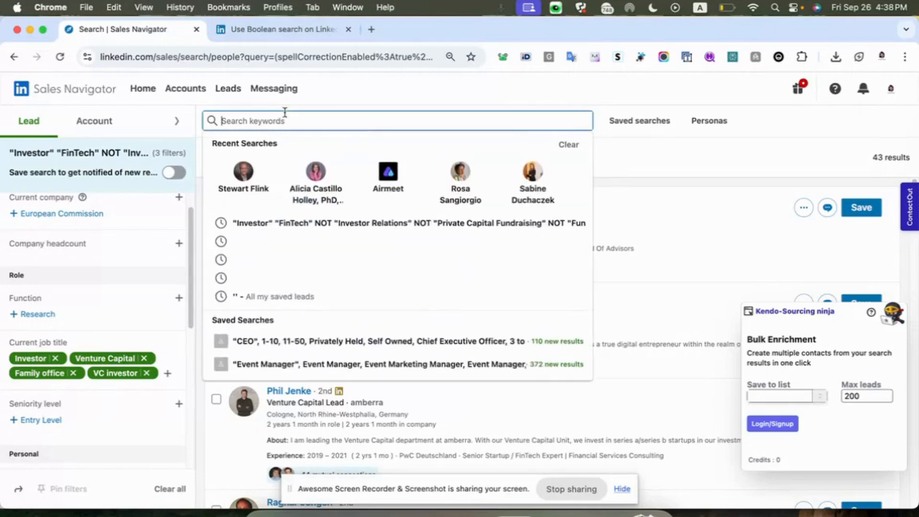
type("\"Investor\"")
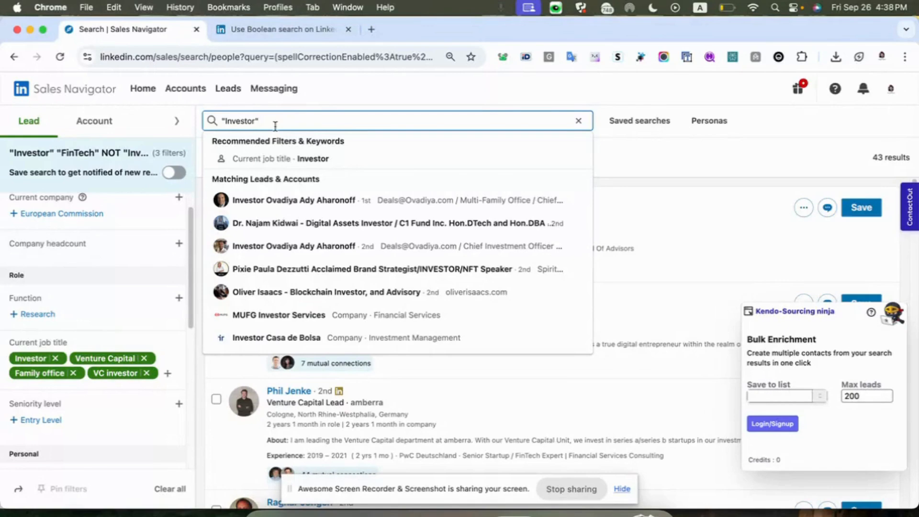
type("\"FinTre")
key("BackSpace")
type("ech\"")
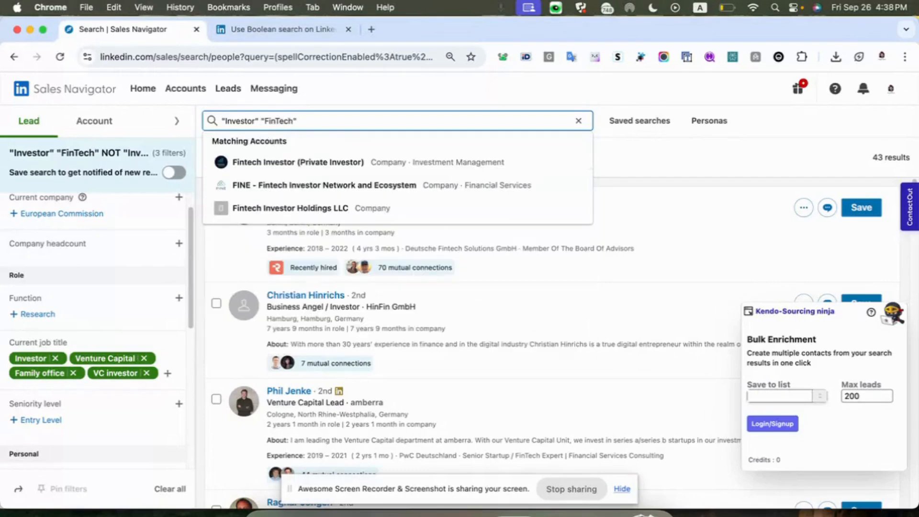
Extend the keyword query with NOT "Investor relations" NOT "Capital fundraising" to exclude those phrases
type(" NOT")
type(" \"Investor")
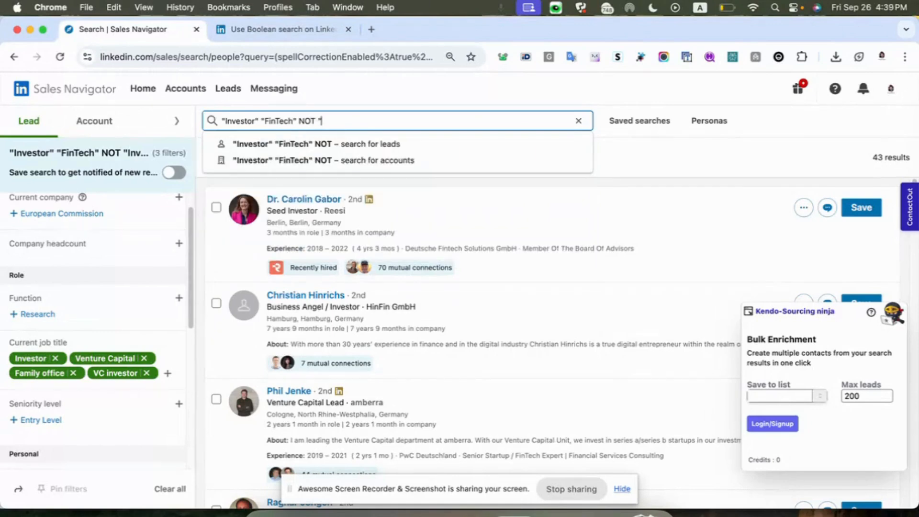
type(" relation")
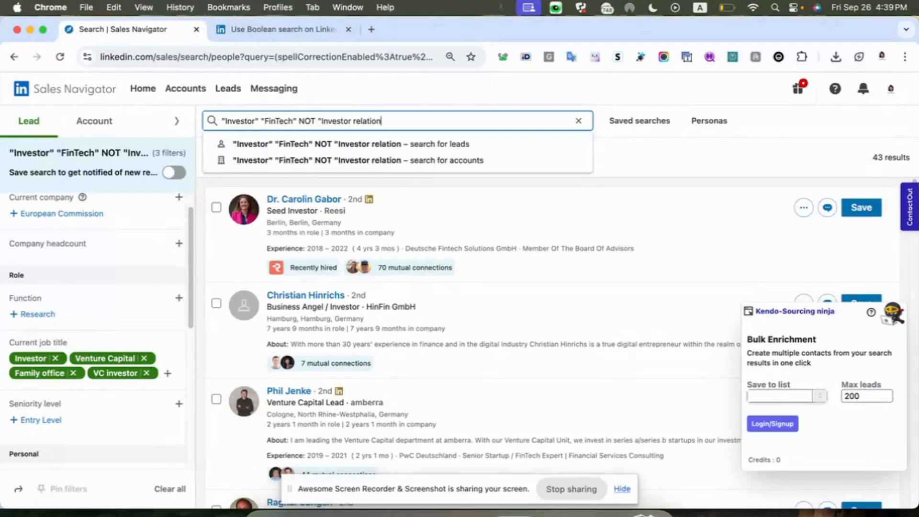
type("s\" NOT \"")
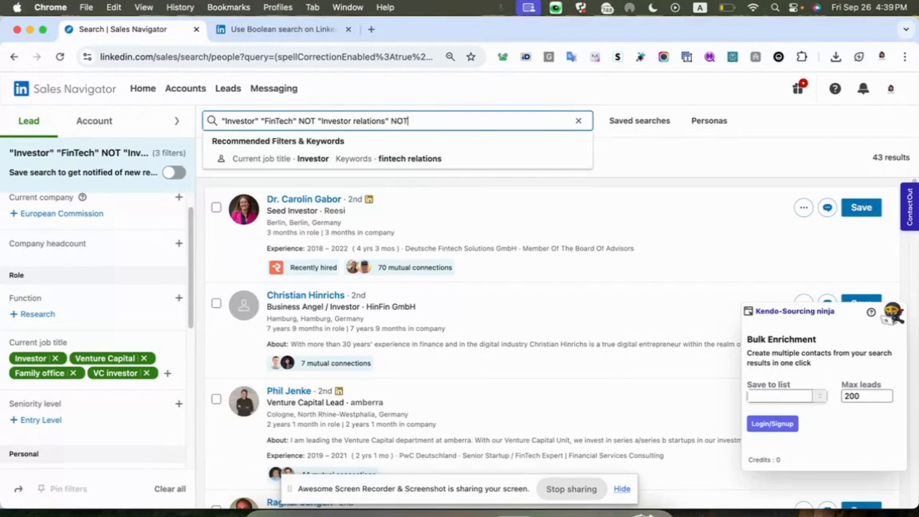
type("Capital fundraising ")
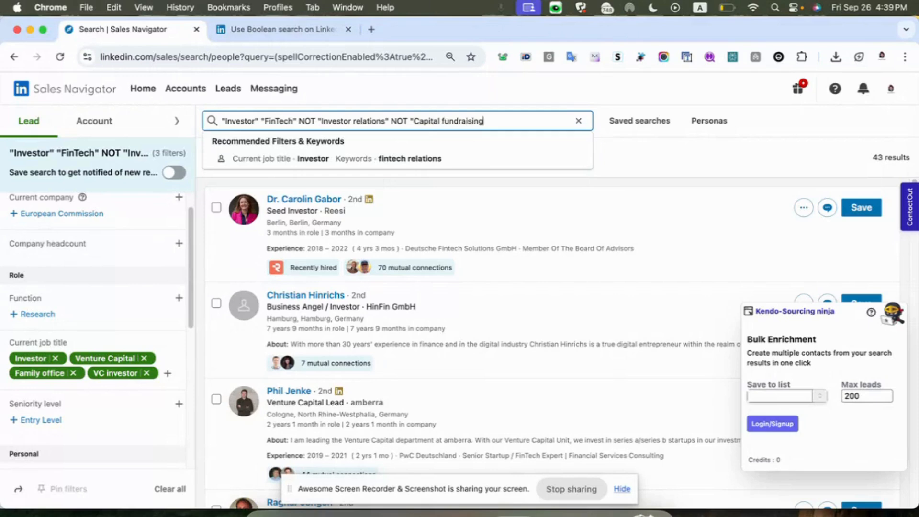
type("\"NOT")
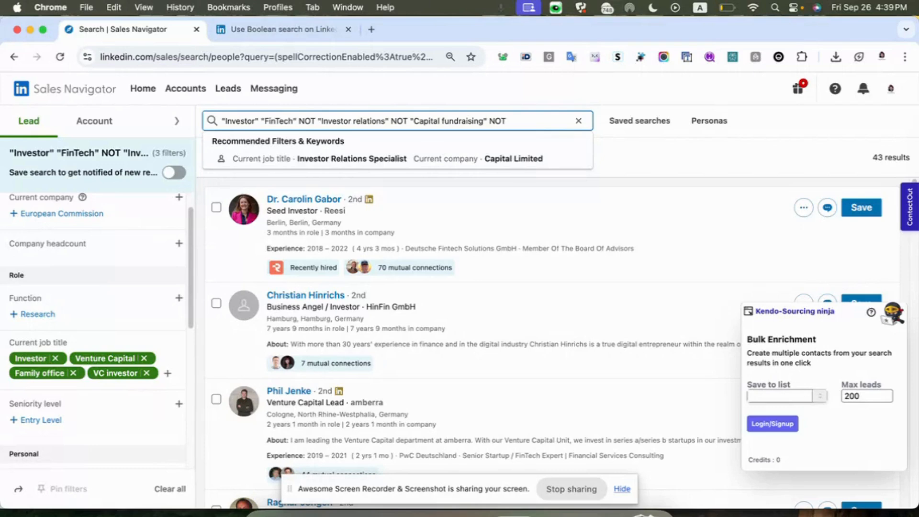
Exclude the quoted terms "Consultant" and "Advisor" in the keyword query, joining them with NOT
type("\"")
type("Consultant\" NOT \"")
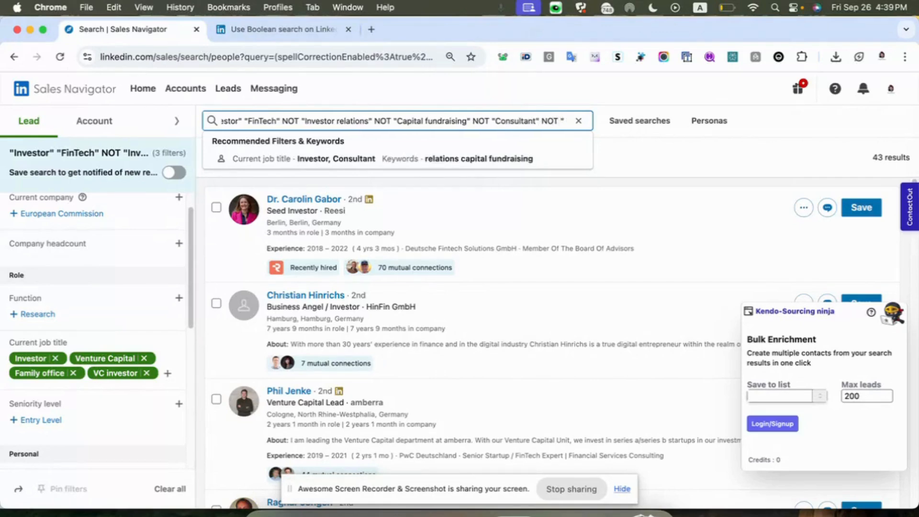
type("A")
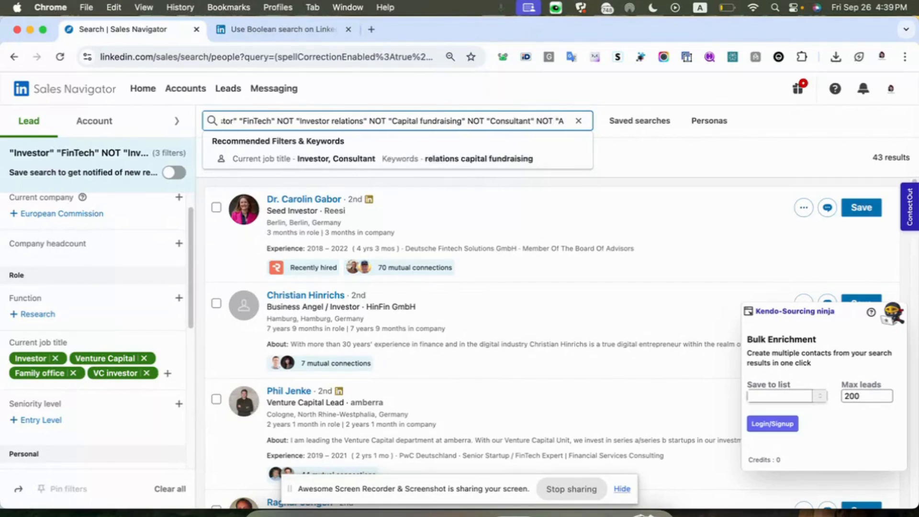
type("divsor\"")
key("BackSpace")
key("BackSpace")
key("BackSpace")
key("BackSpace")
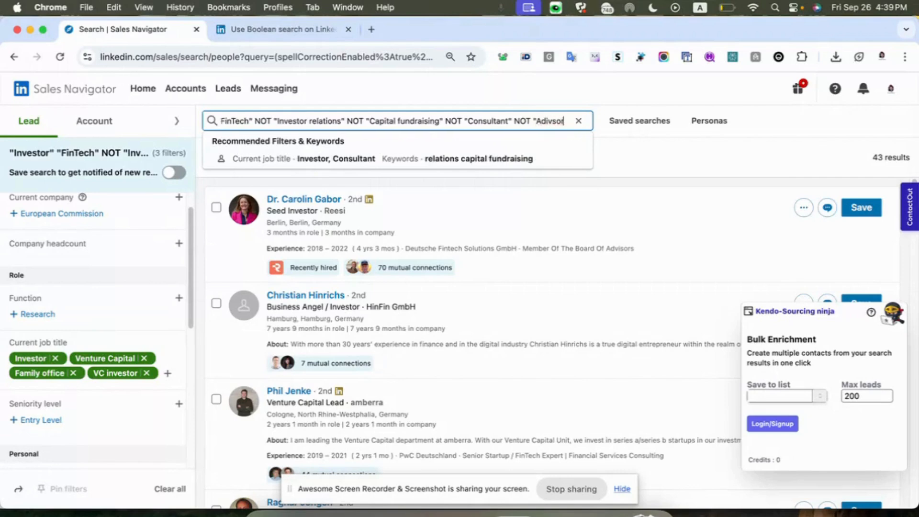
key("BackSpace")
key("BackSpace")
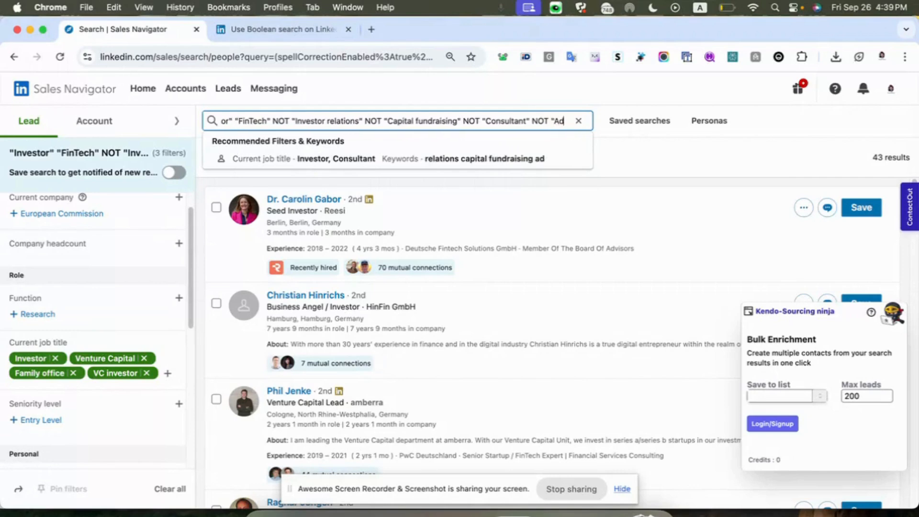
type("visor")
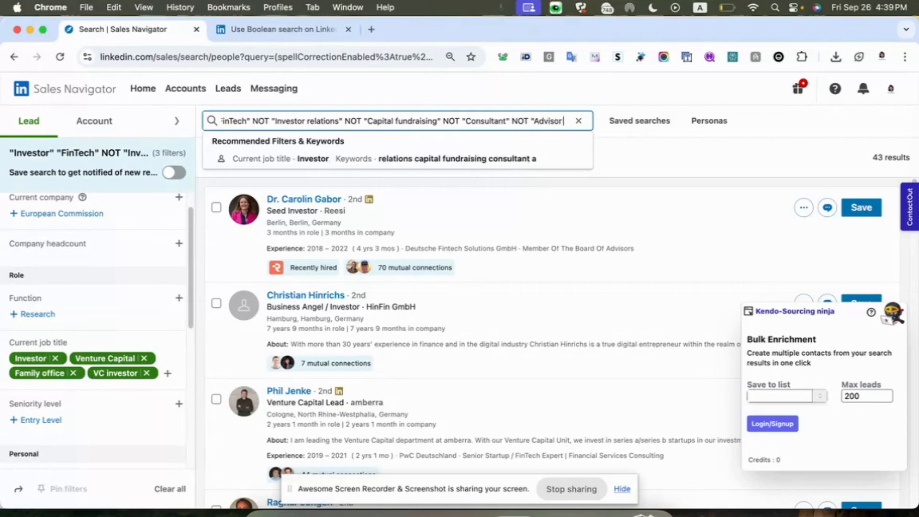
type("\" NOT")
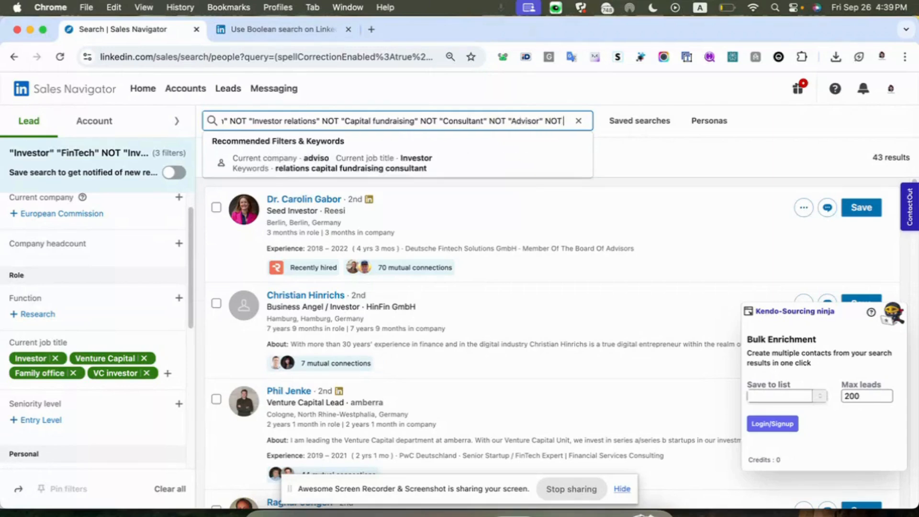
Add "mentor" in quotation marks as the last NOT term of the keyword query
type(" mentor")
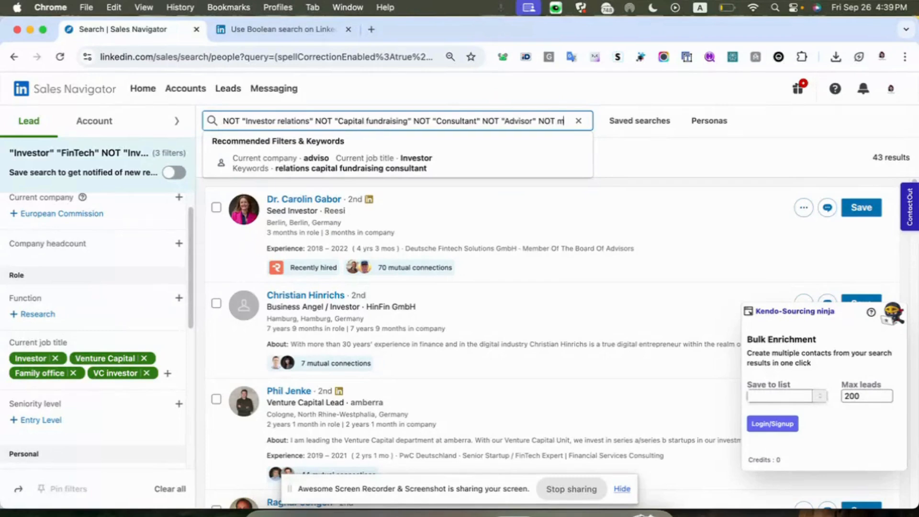
key("BackSpace")
key("BackSpace")
key("BackSpace")
key("BackSpace")
key("BackSpace")
key("BackSpace")
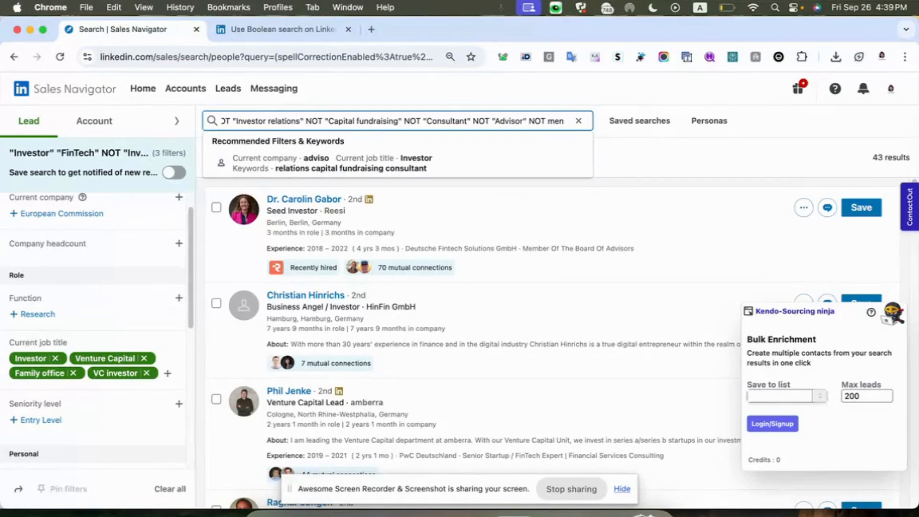
type("\" N")
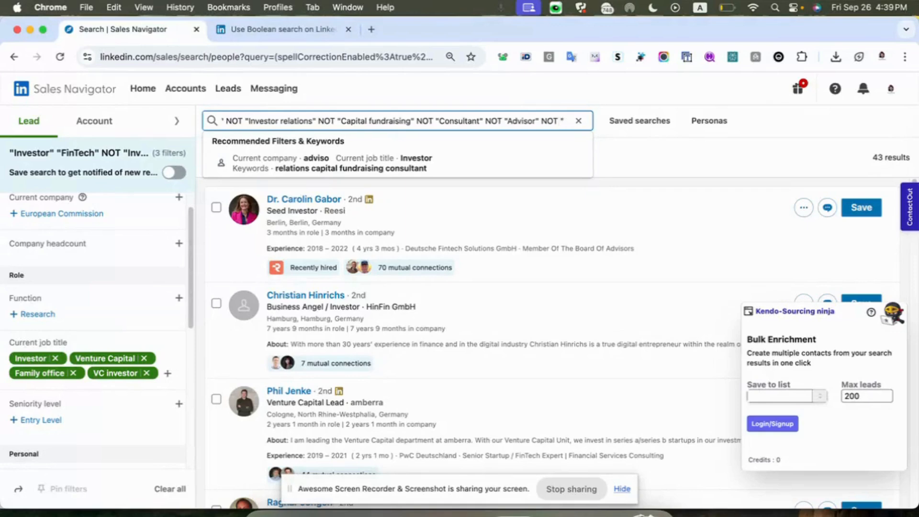
type("mentor\"")
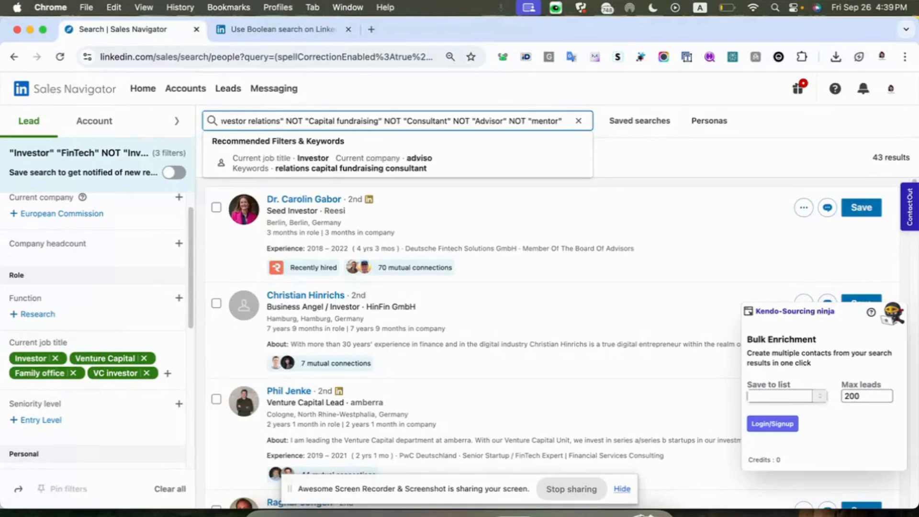
type(" OR")
key("BackSpace")
key("BackSpace")
key("BackSpace")
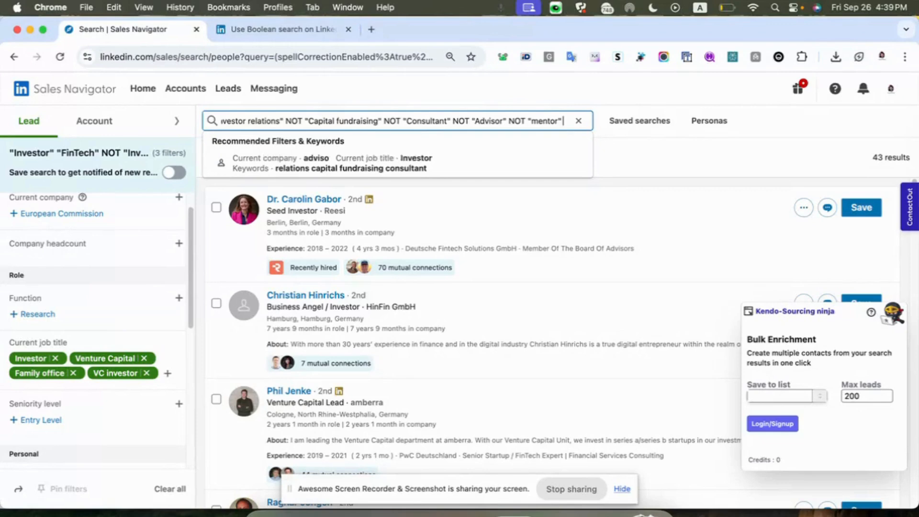
key("BackSpace")
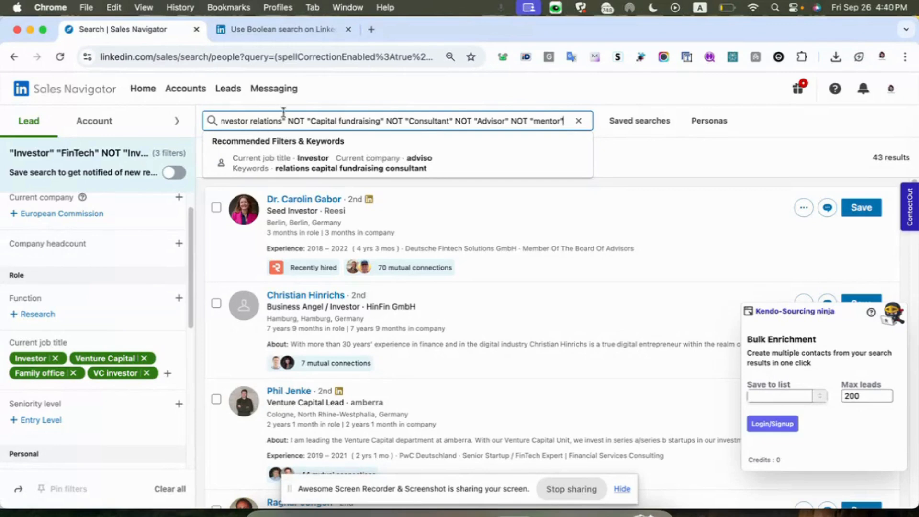
Insert OR "Venture capital" OR "Angel investor" between "Investor" and "FinTech" in the keyword query
left_click_drag(289, 121, 269, 118)
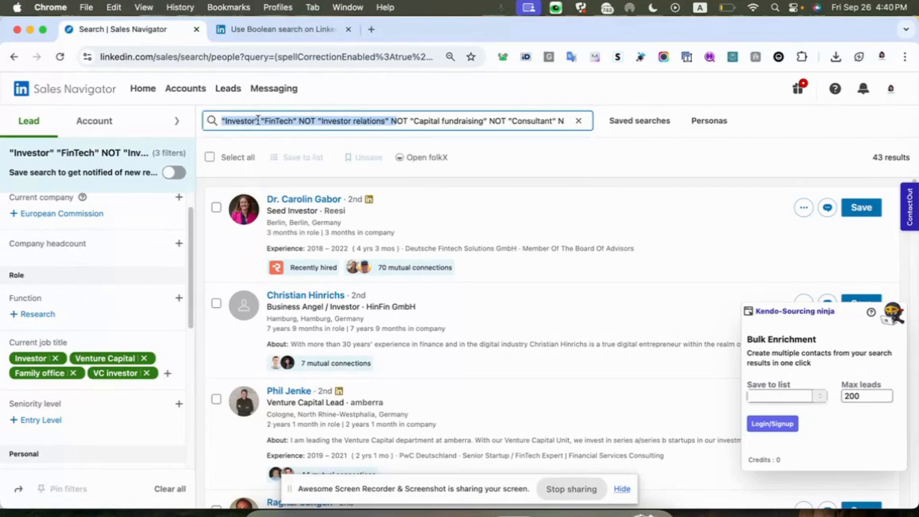
left_click(258, 120)
type("OR \"V")
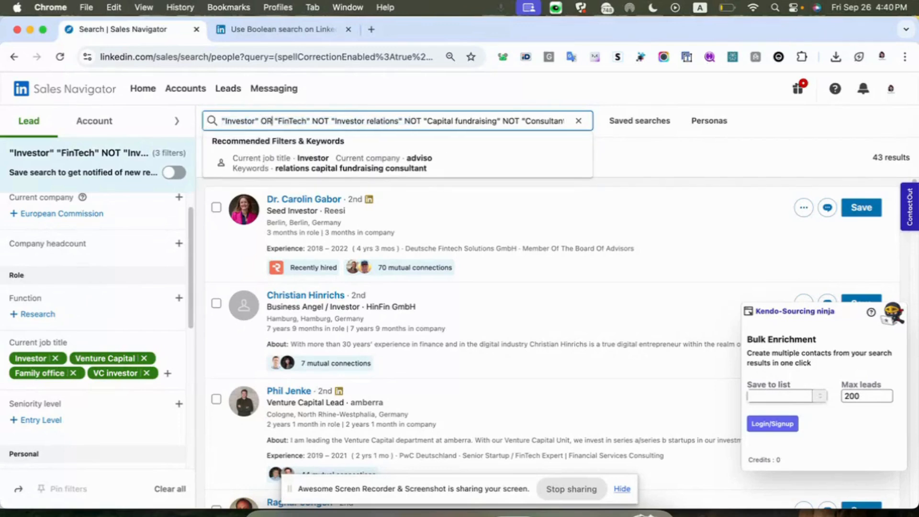
type("enture capital")
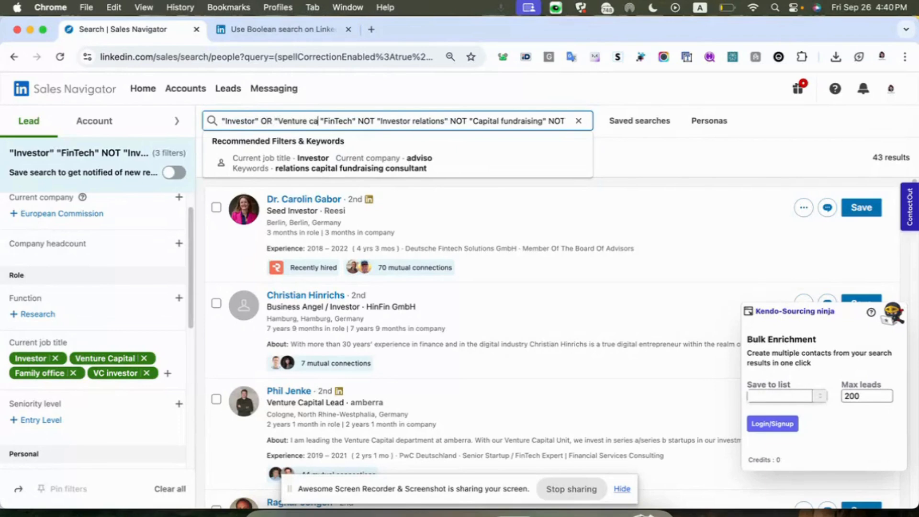
type("\" OR \"")
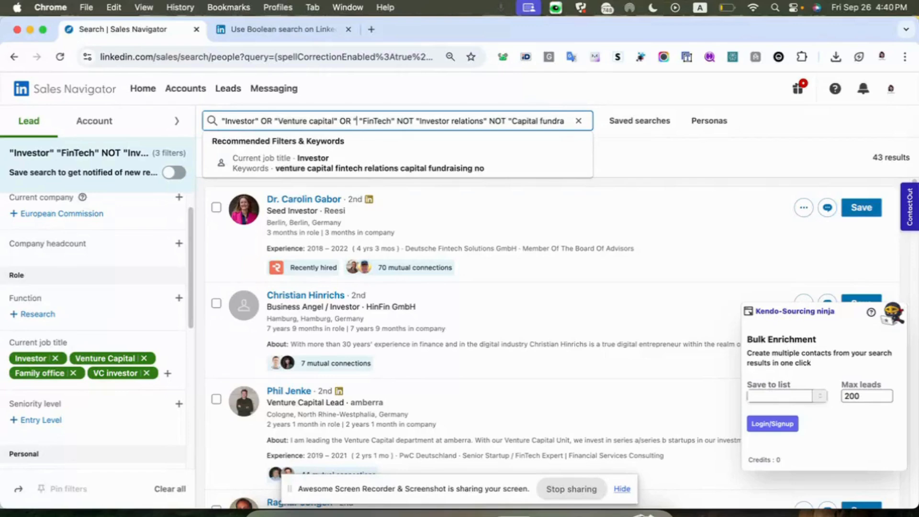
type("Angel inves")
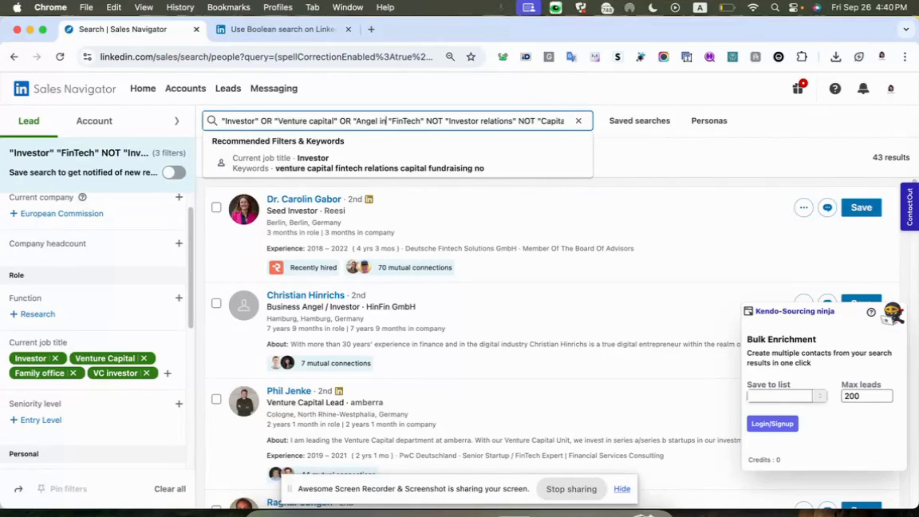
type("tor\" OR ")
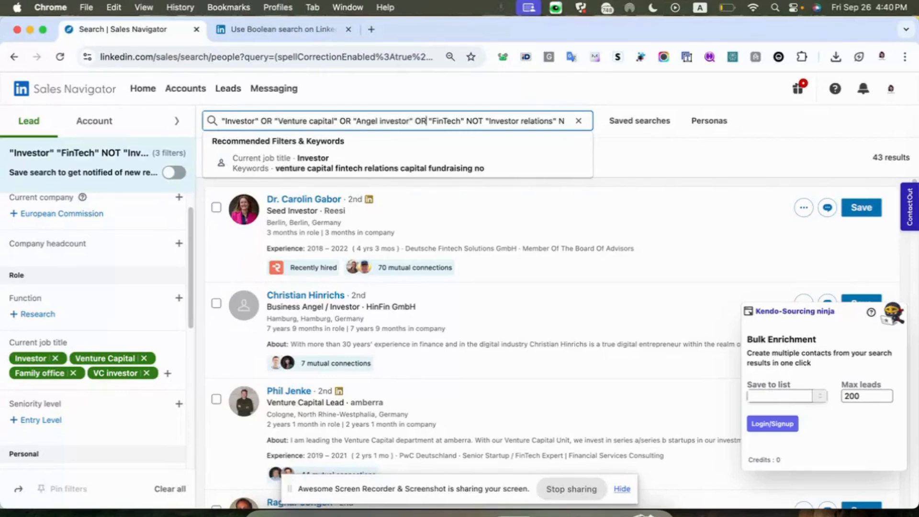
Add "Seed Investor" as another OR alternative just before "FinTech" in the keyword query
type("\"Seed INvestor")
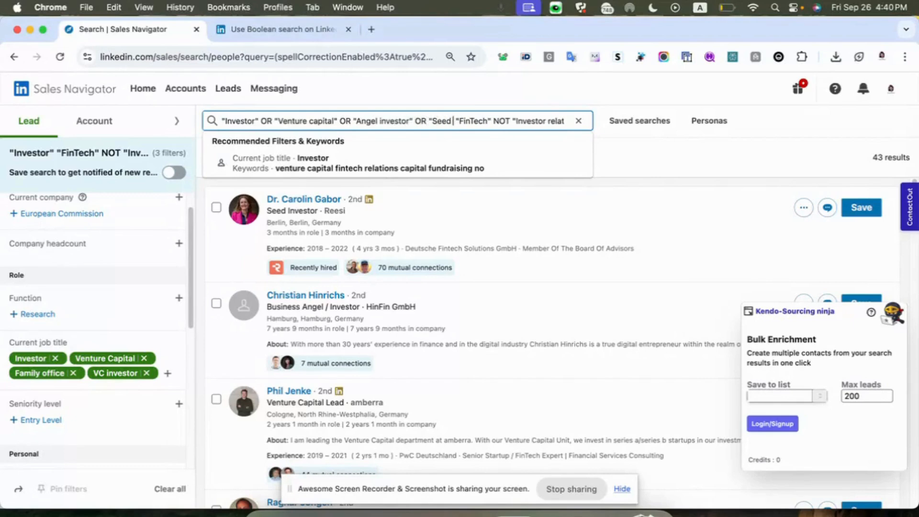
key("BackSpace")
key("BackSpace")
key("BackSpace")
key("BackSpace")
key("BackSpace")
key("BackSpace")
key("BackSpace")
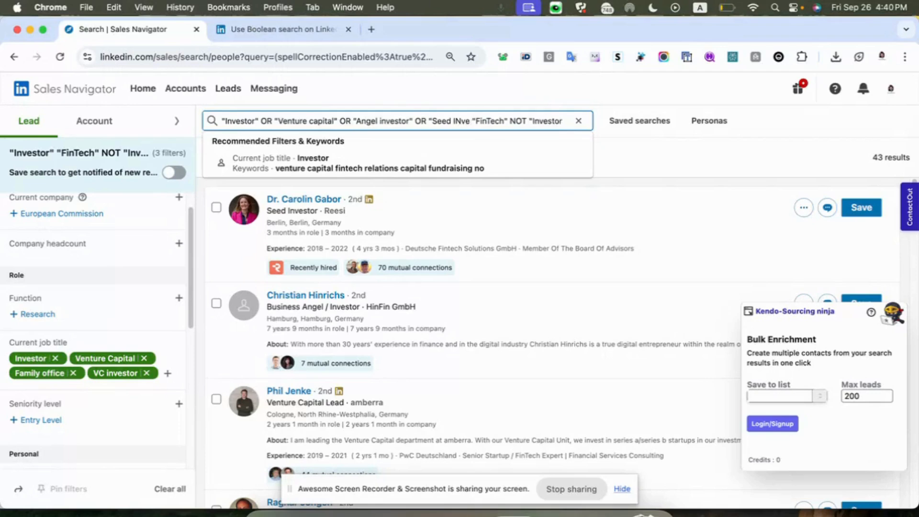
type("nvestor\"")
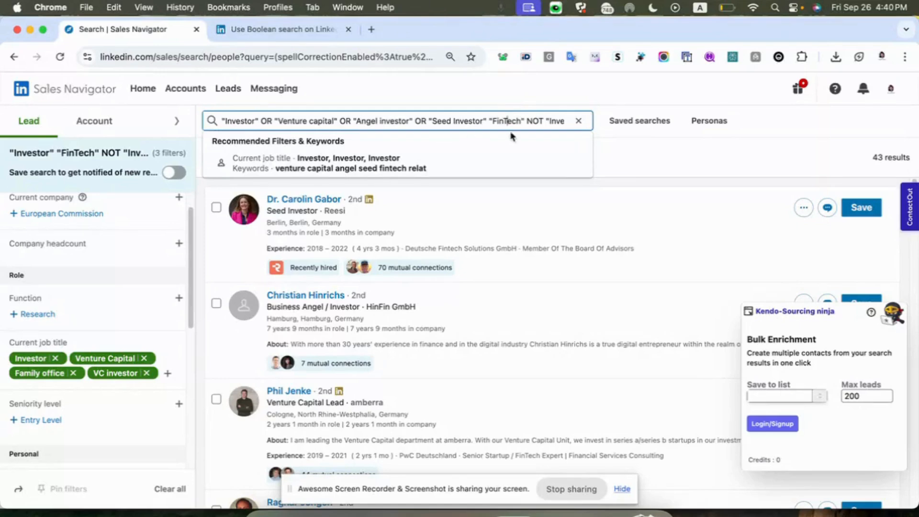
Examine the complete Boolean keyword query and the Current job title filter among the lead filters
triple_click(329, 121)
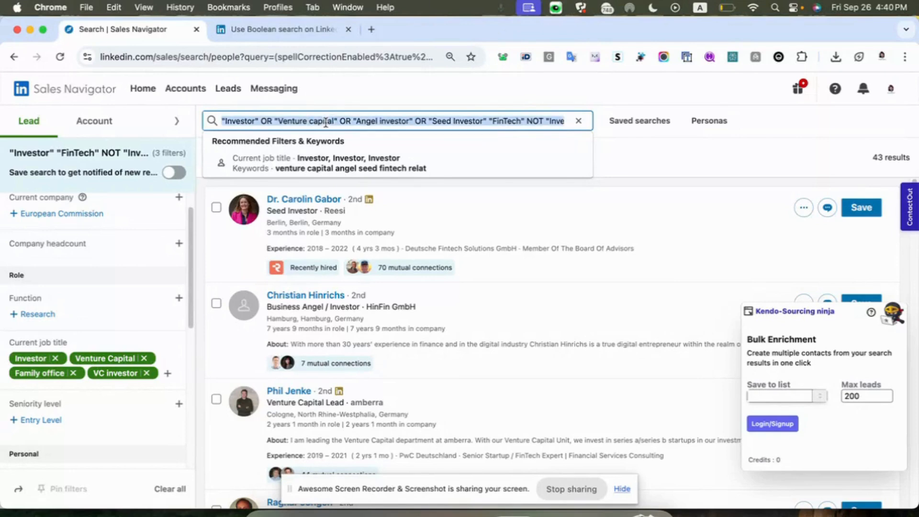
left_click(198, 187)
scroll(161, 288, "down", 1)
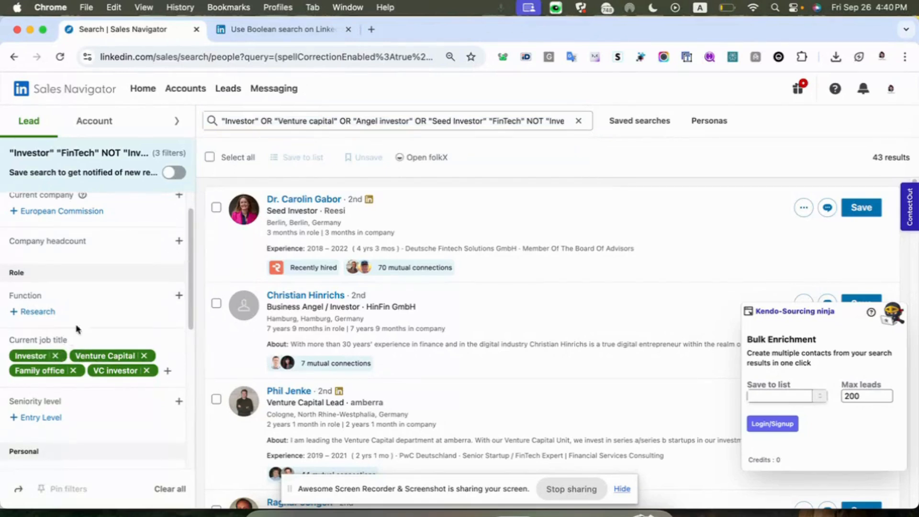
scroll(79, 321, "down", 2)
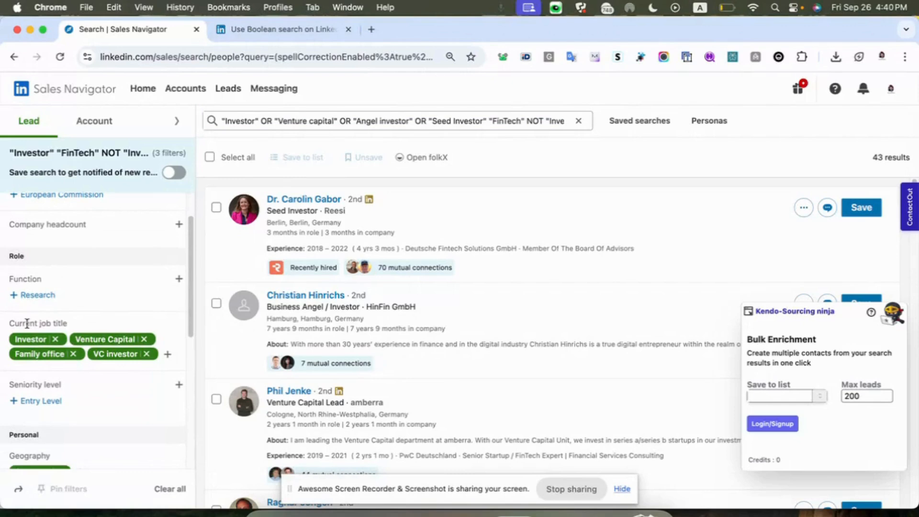
left_click_drag(9, 324, 67, 324)
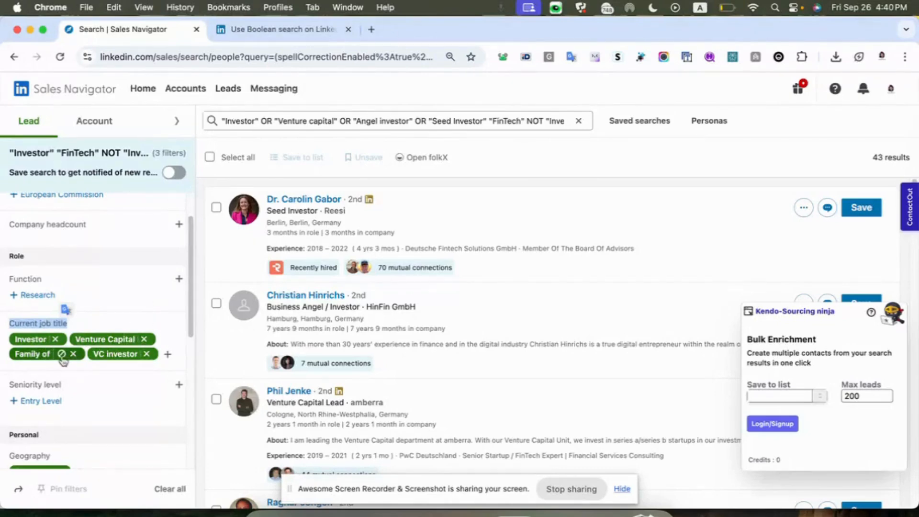
Add "Capital fundraising", copied from the keyword query, to the Current job title filter as an excluded title
left_click(167, 354)
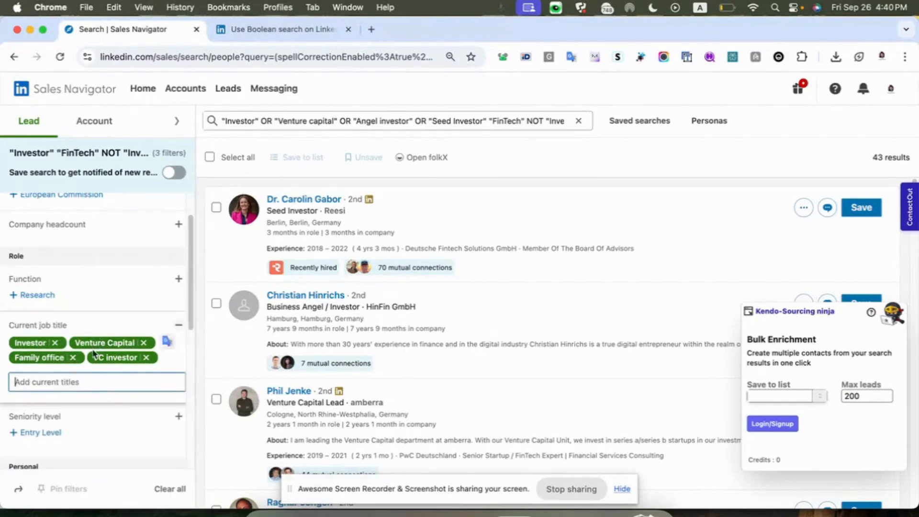
scroll(91, 365, "down", 1)
left_click_drag(469, 121, 585, 127)
left_click(459, 122)
double_click(356, 119)
left_click_drag(356, 120, 325, 120)
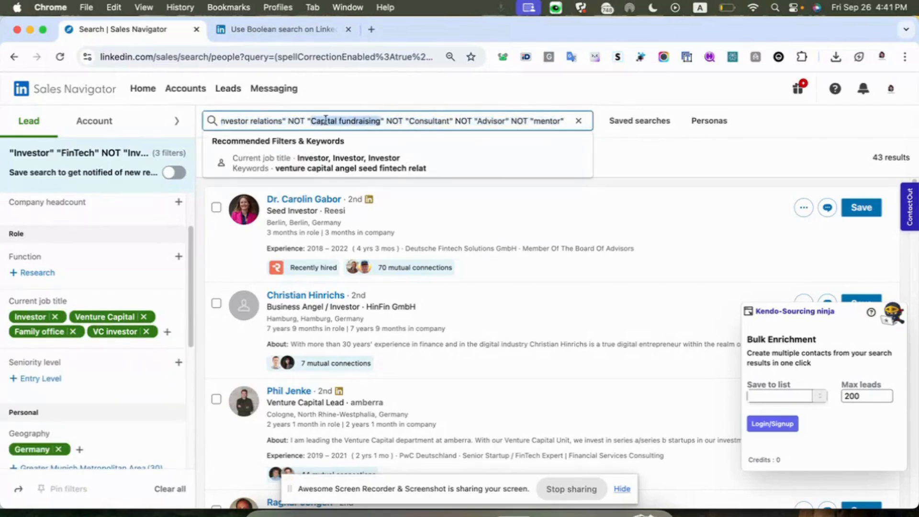
key("super+c")
left_click(169, 332)
key("super+v")
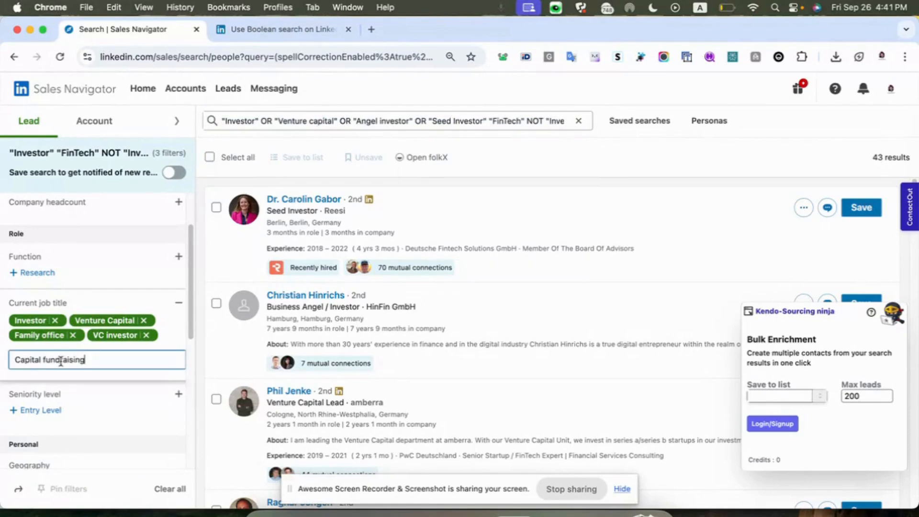
key("Return")
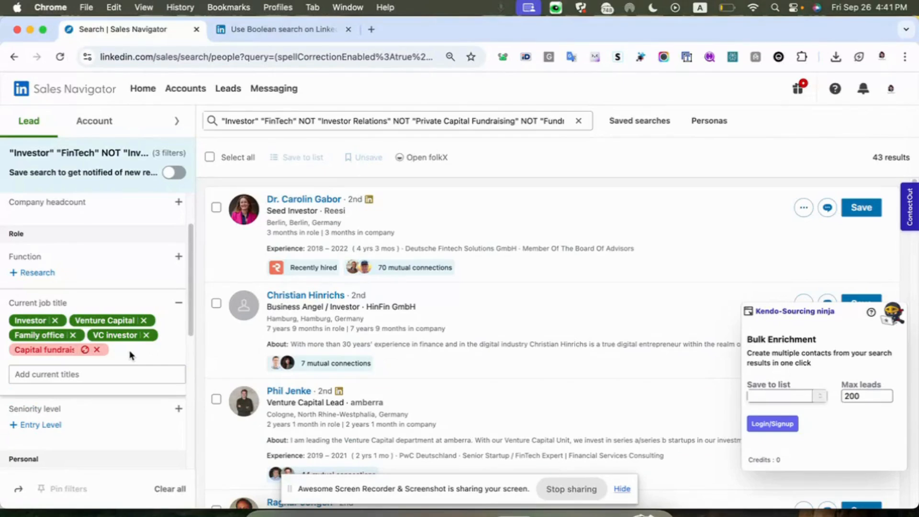
left_click(203, 291)
scroll(115, 340, "down", 1)
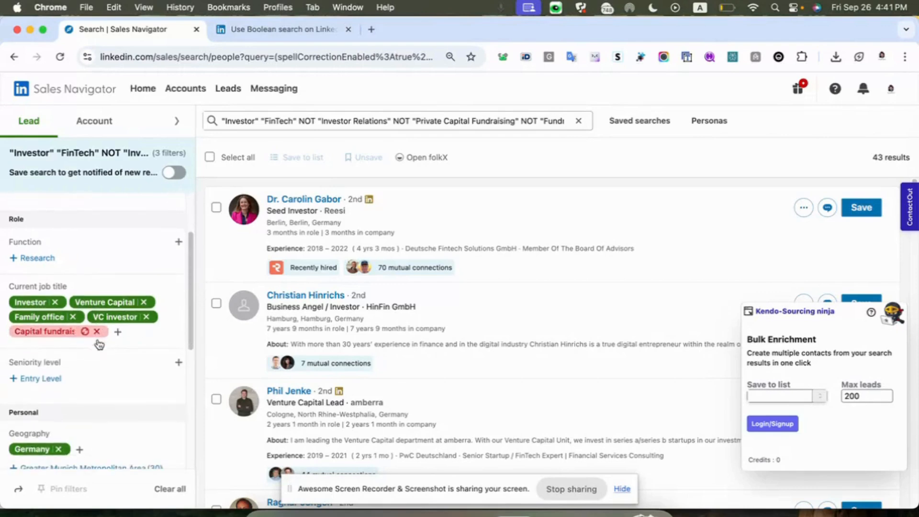
Review the job title filter selections and check the number of results for the search
scroll(115, 338, "up", 2)
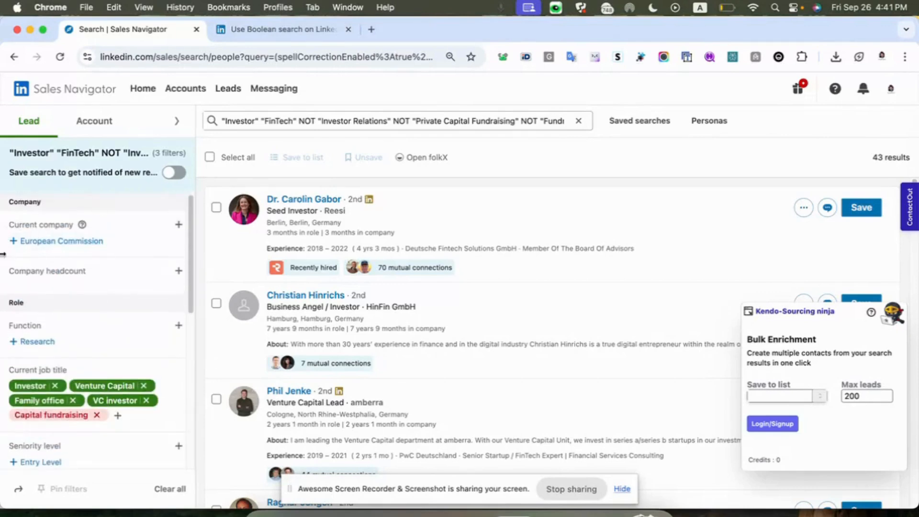
left_click(50, 277)
left_click(59, 277)
left_click_drag(872, 157, 911, 157)
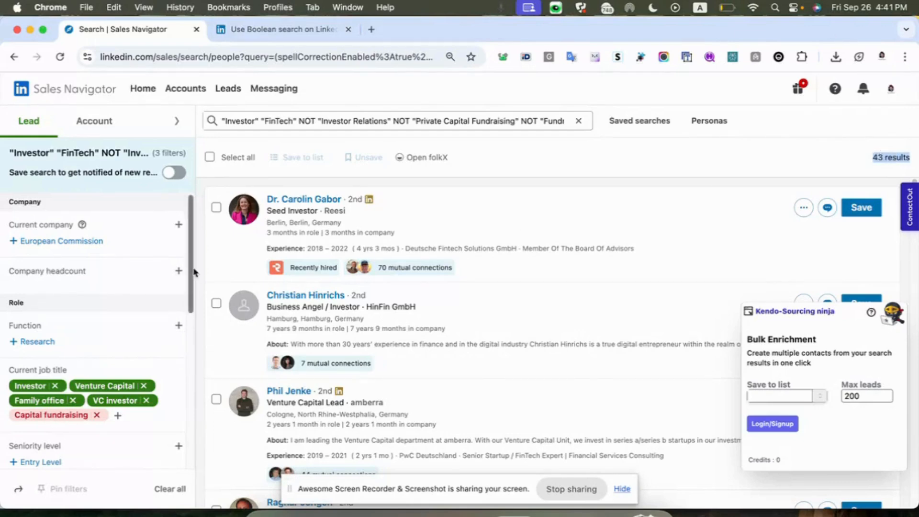
left_click(880, 174)
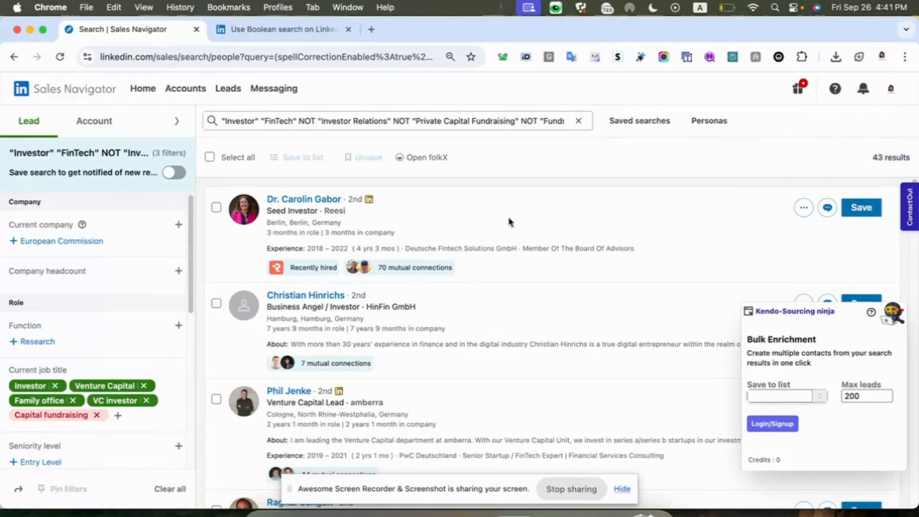
Remove Germany from the Geography filter and switch Investment Banking to excluded in the Industry filter
scroll(112, 292, "down", 5)
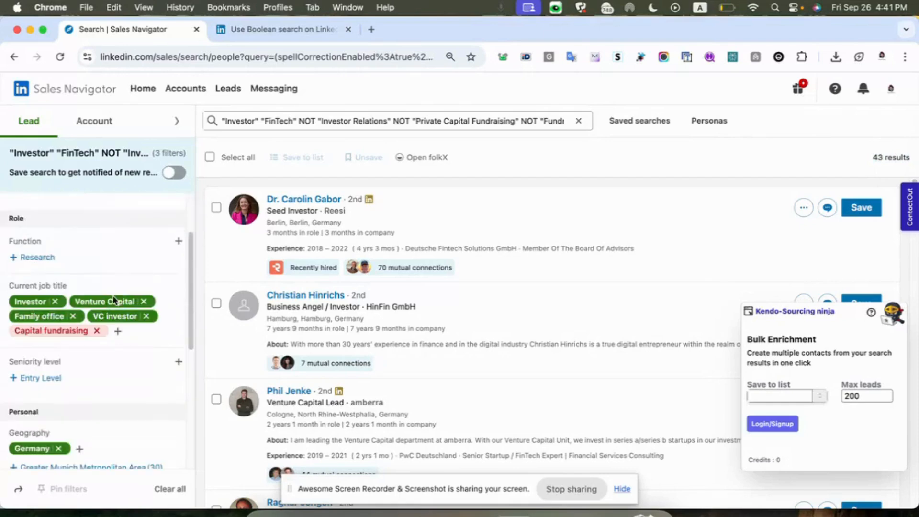
scroll(119, 292, "down", 1)
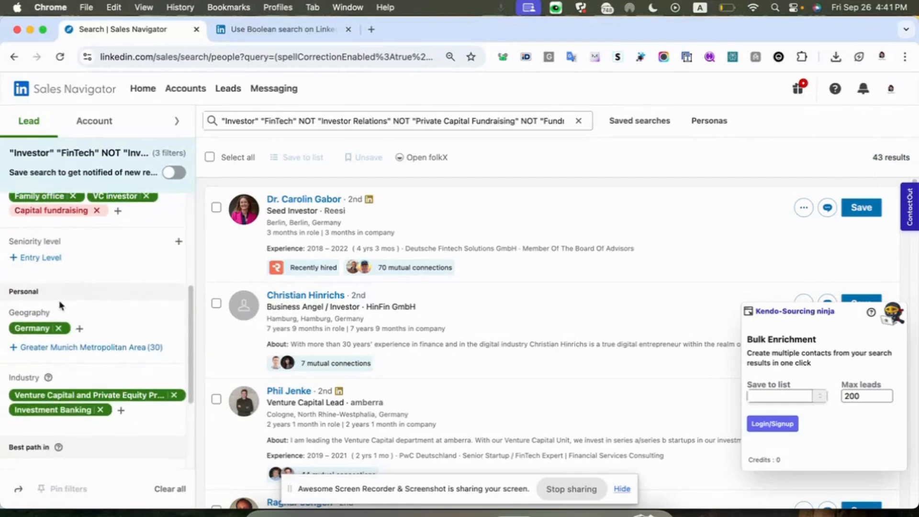
mouse_move(69, 331)
left_click(58, 328)
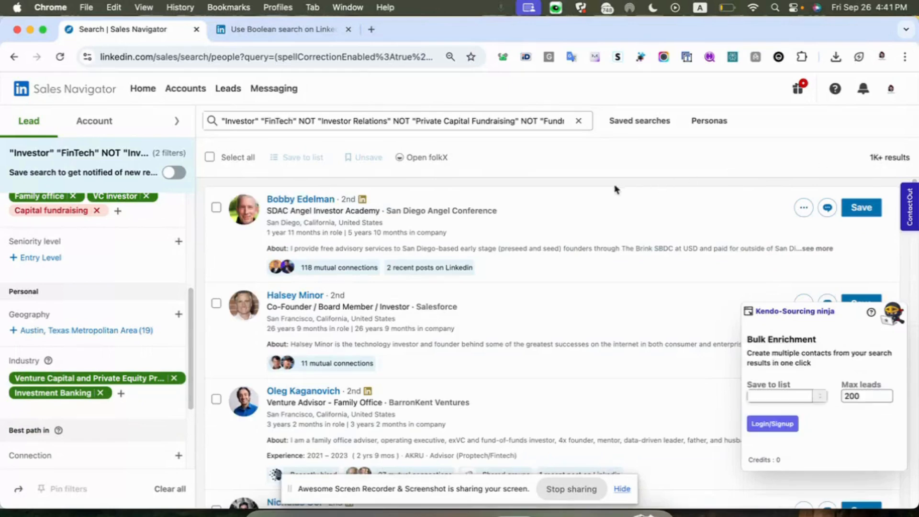
scroll(120, 317, "down", 1)
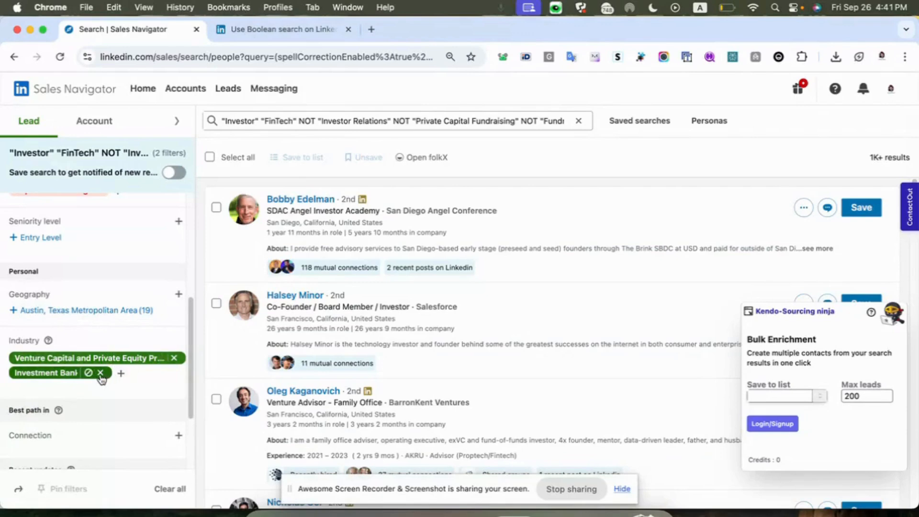
left_click(89, 373)
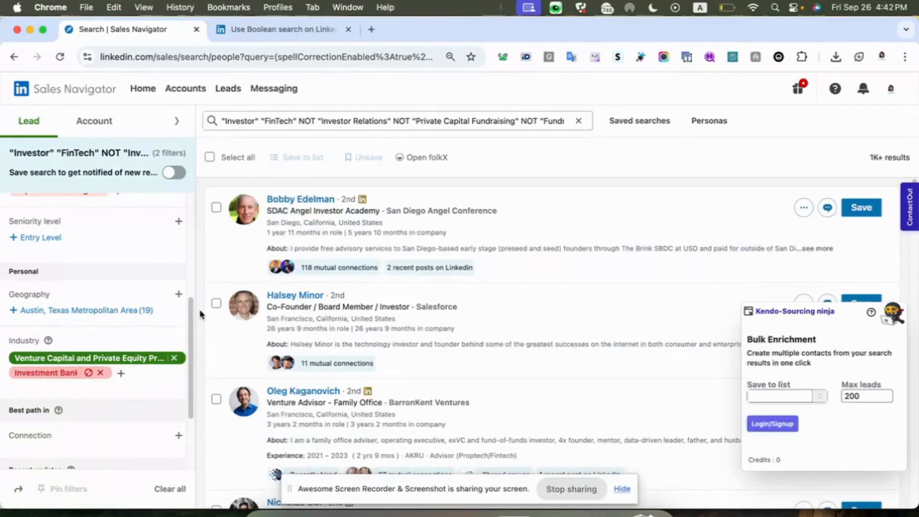
Find the Africa Fintech Collective investor in the results and view the connection invitation with its optional message, closing it without sending
scroll(114, 263, "up", 1)
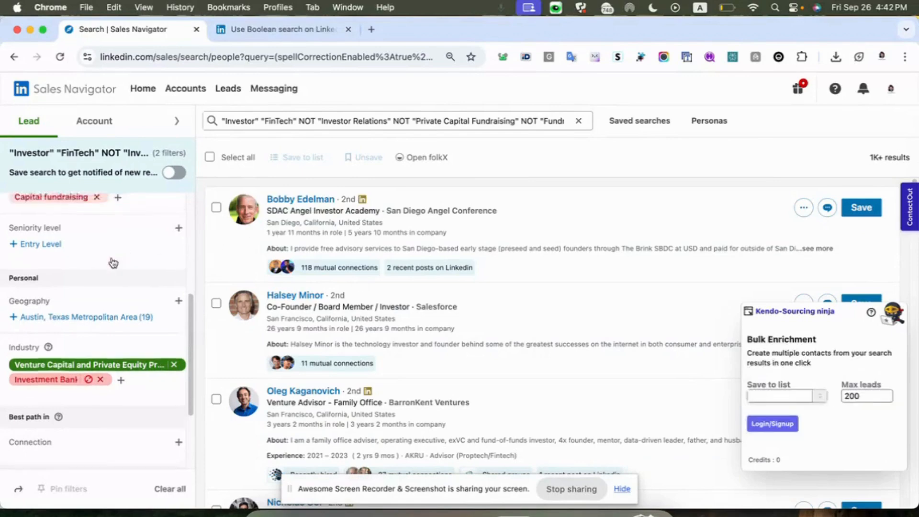
scroll(125, 263, "up", 5)
scroll(405, 270, "down", 5)
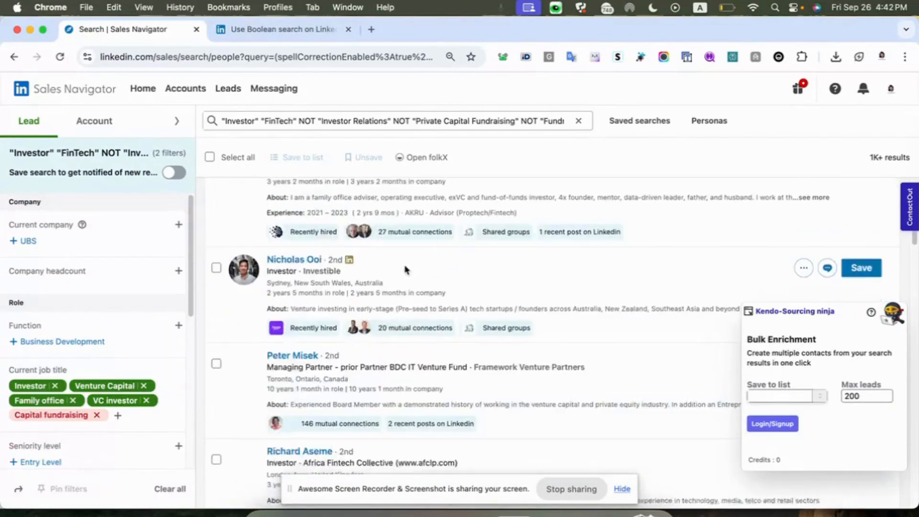
scroll(393, 261, "down", 5)
scroll(335, 242, "down", 1)
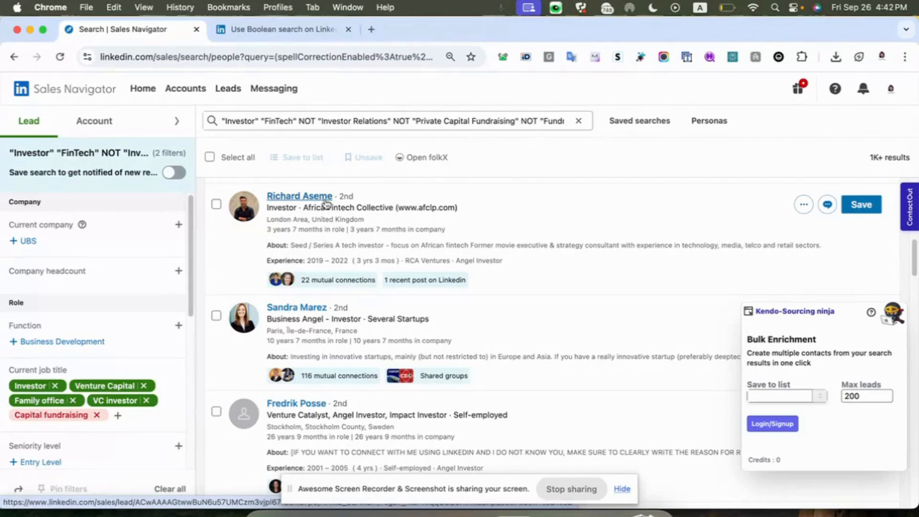
left_click(805, 205)
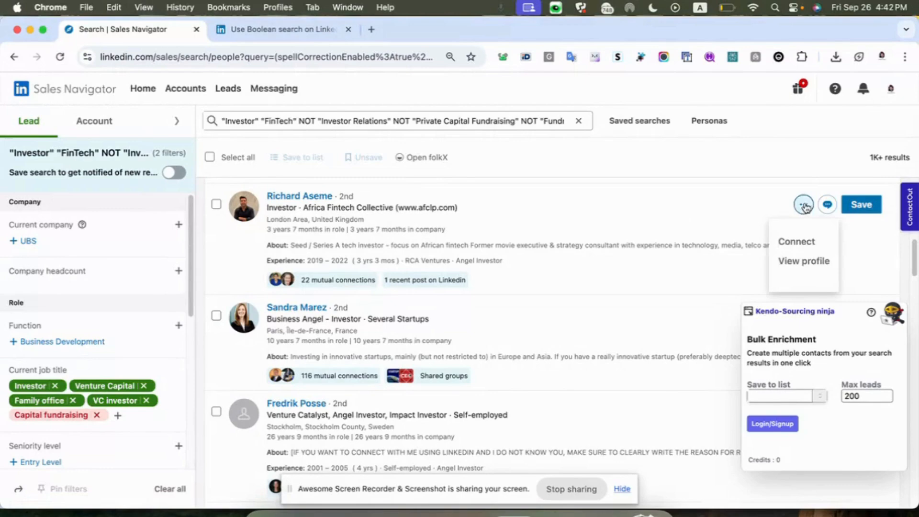
left_click(806, 249)
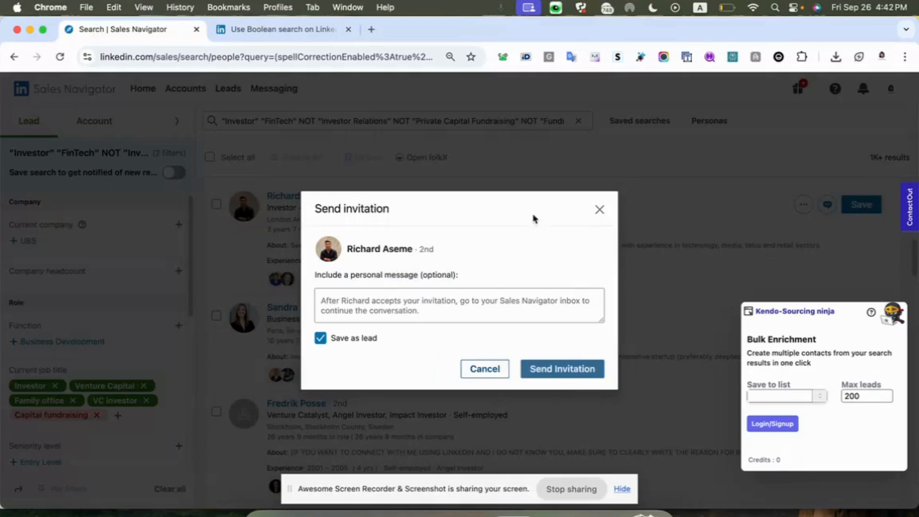
left_click(440, 302)
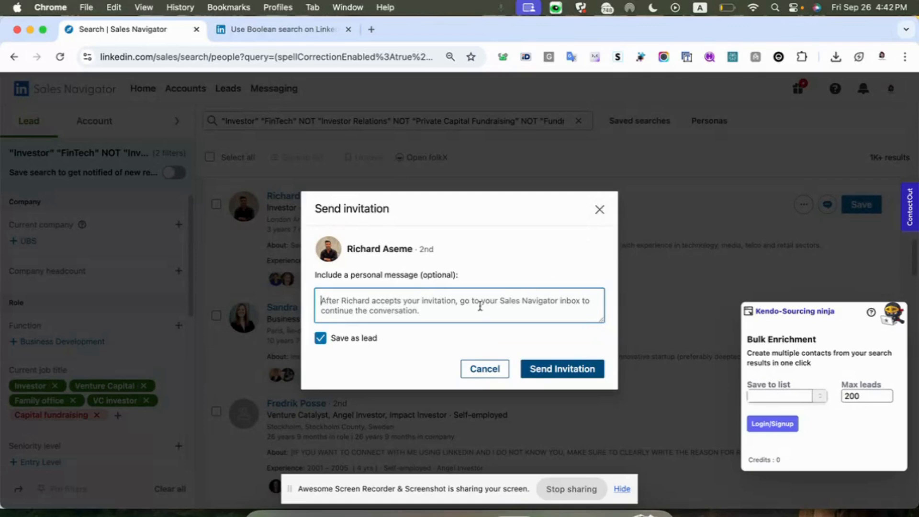
left_click(598, 211)
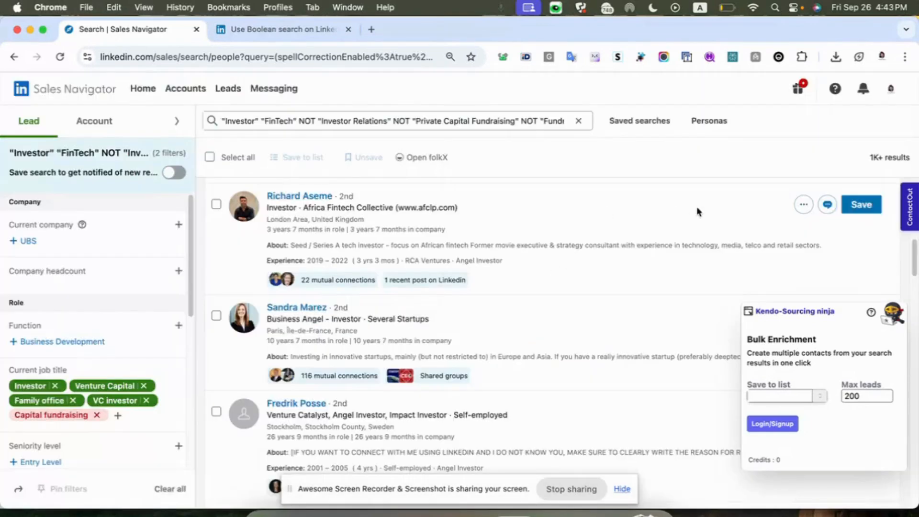
Collapse the Kendo-Sourcing ninja panel and inspect the message credits in a new message to the Africa Fintech Collective investor, closing it unsent
left_click(749, 313)
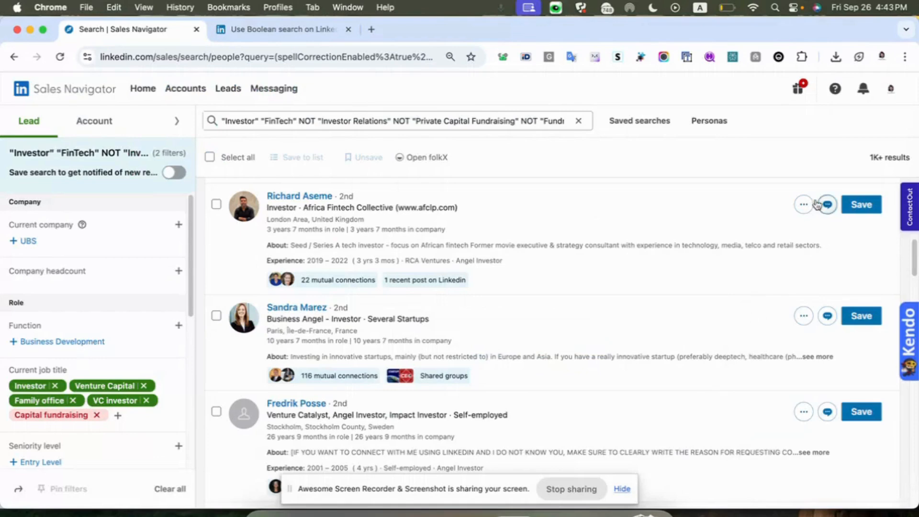
left_click(804, 205)
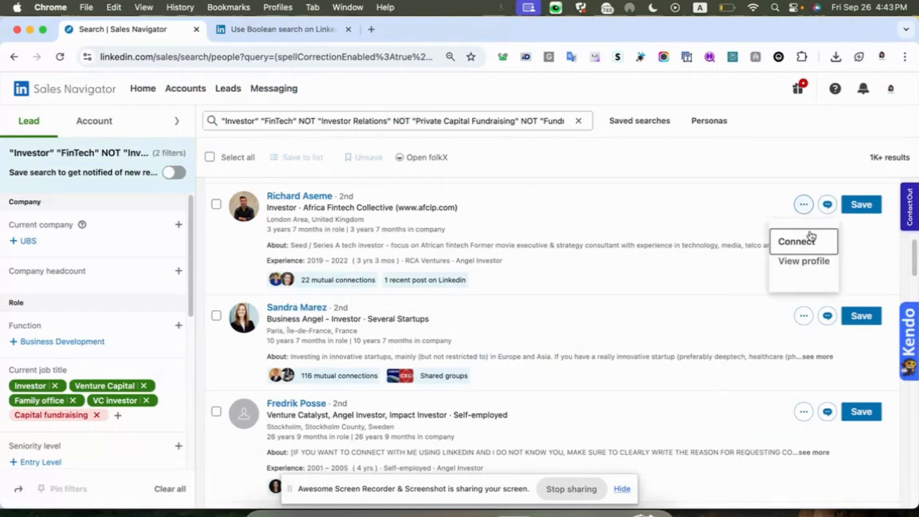
left_click(828, 204)
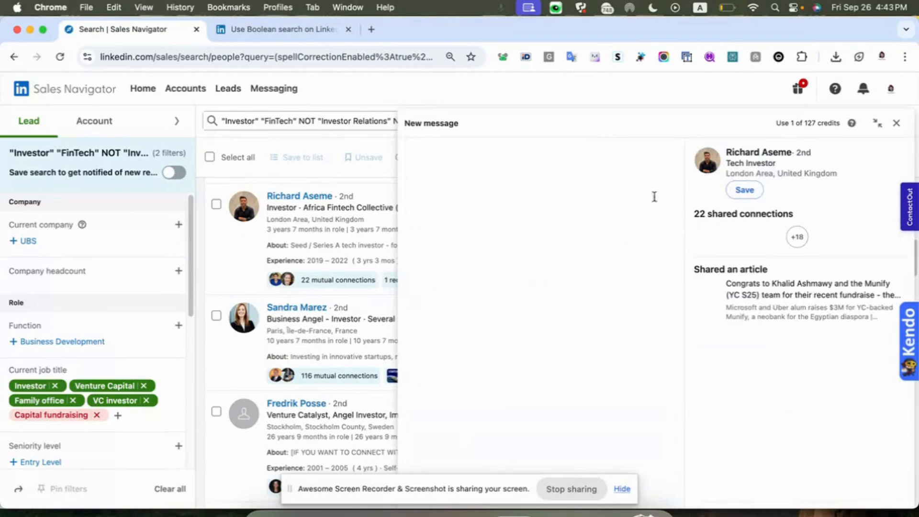
left_click_drag(840, 123, 776, 123)
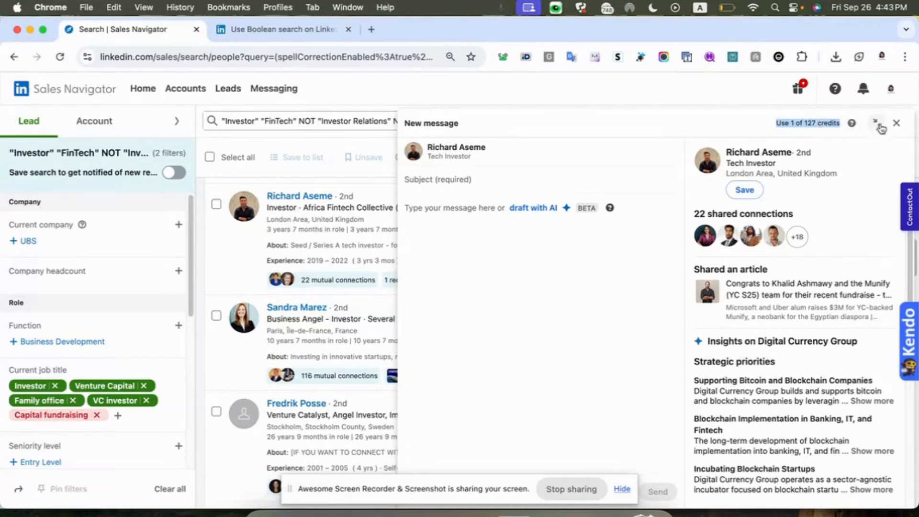
left_click(895, 124)
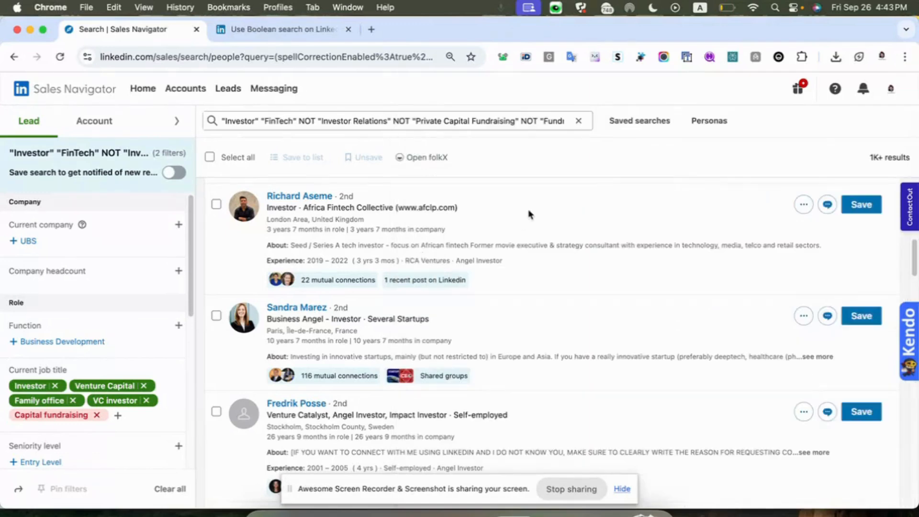
left_click(827, 206)
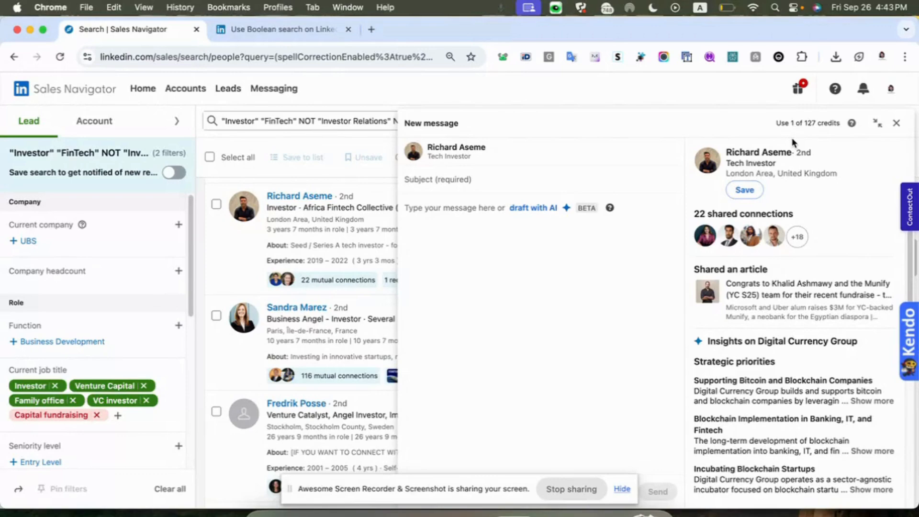
left_click(897, 123)
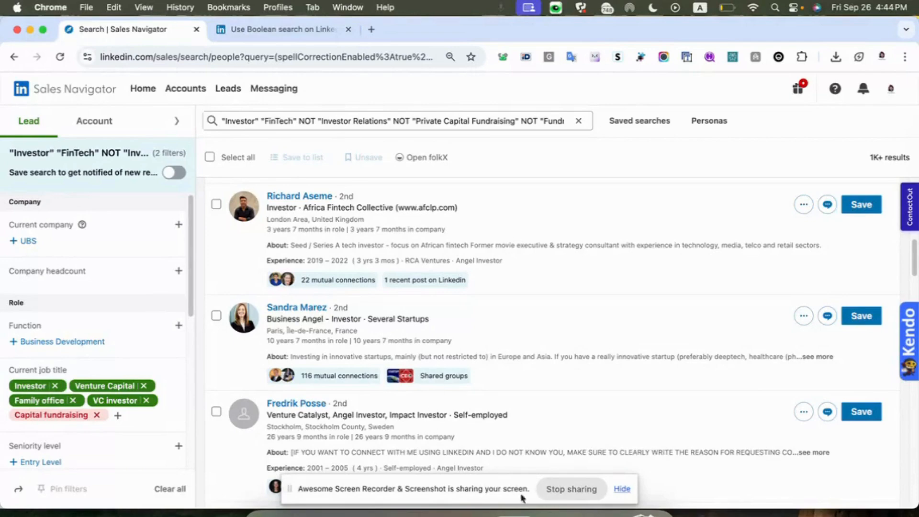
left_click(570, 491)
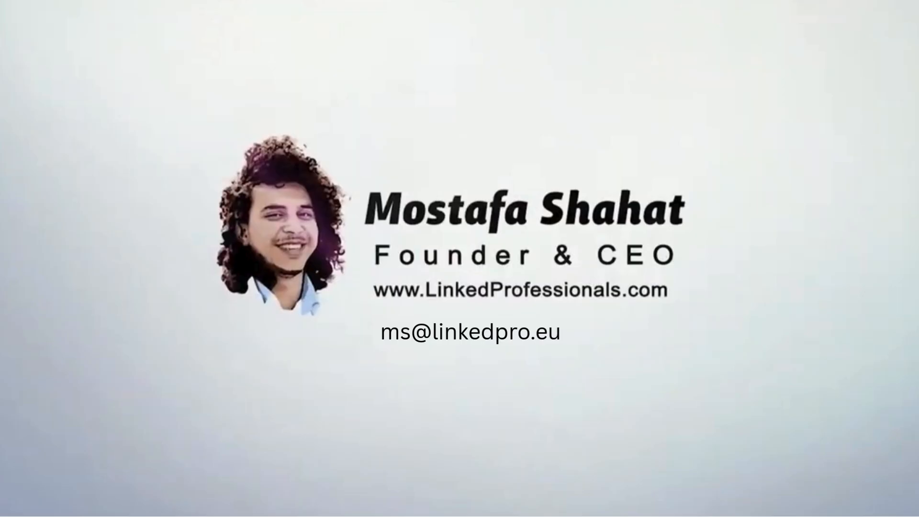